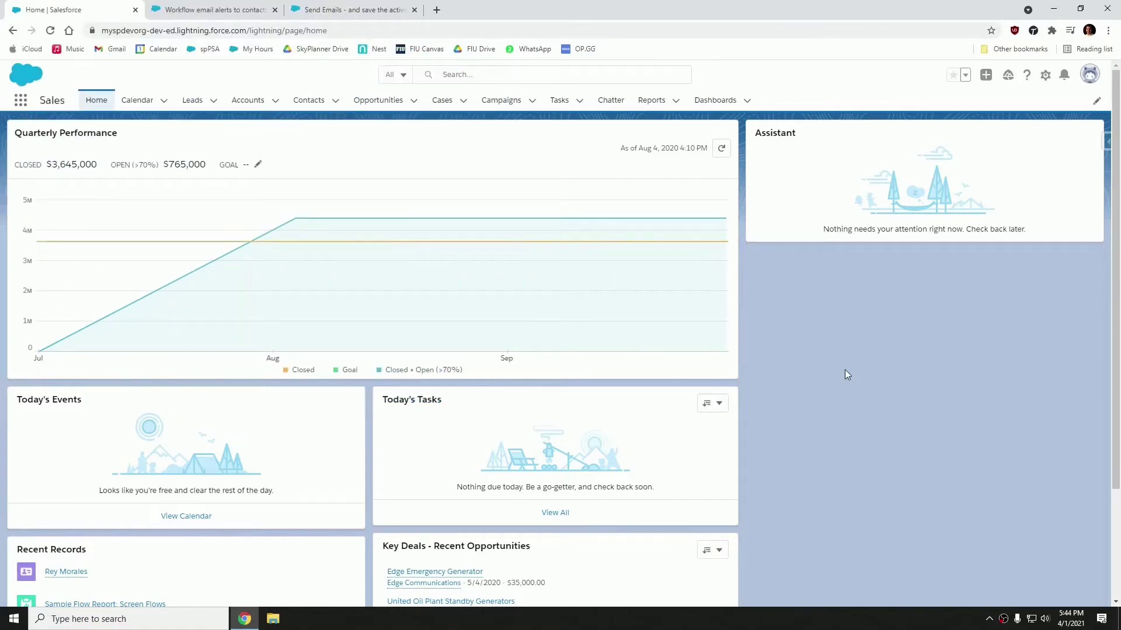
- Bring up the IdeaExchange idea on logging workflow email alerts as activity history (6,807 votes)
click(248, 11)
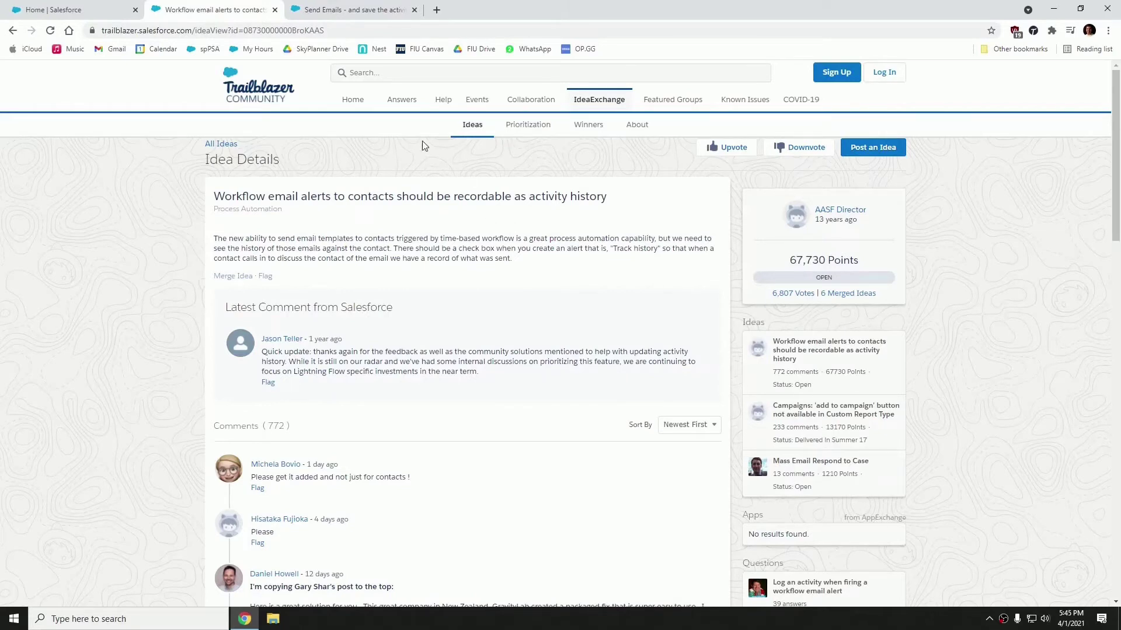
- View the free GravityLab AppExchange listing 'Send Emails - and save the activity'
click(357, 10)
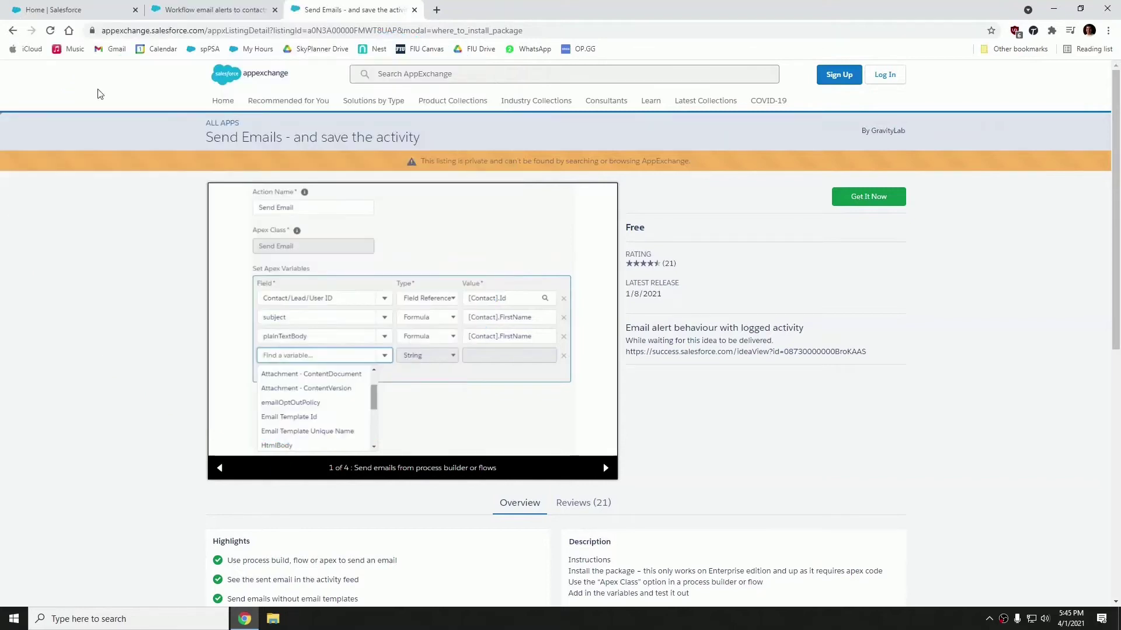
- Back in the Salesforce org, find 'buil' in Setup Quick Find and open Process Builder
click(71, 15)
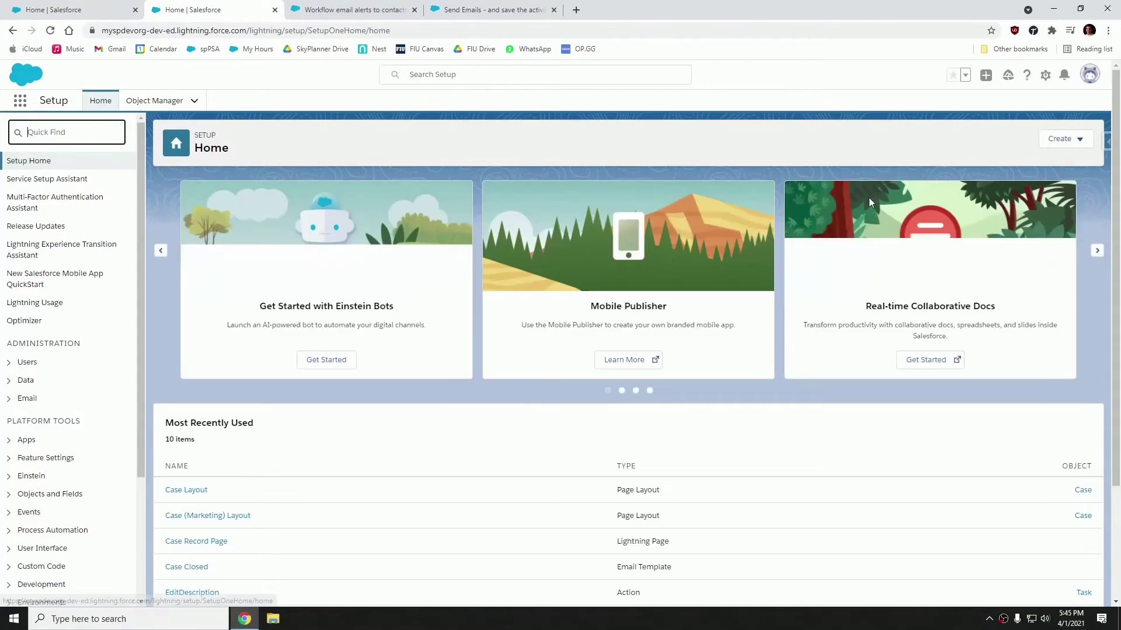
text(bu)
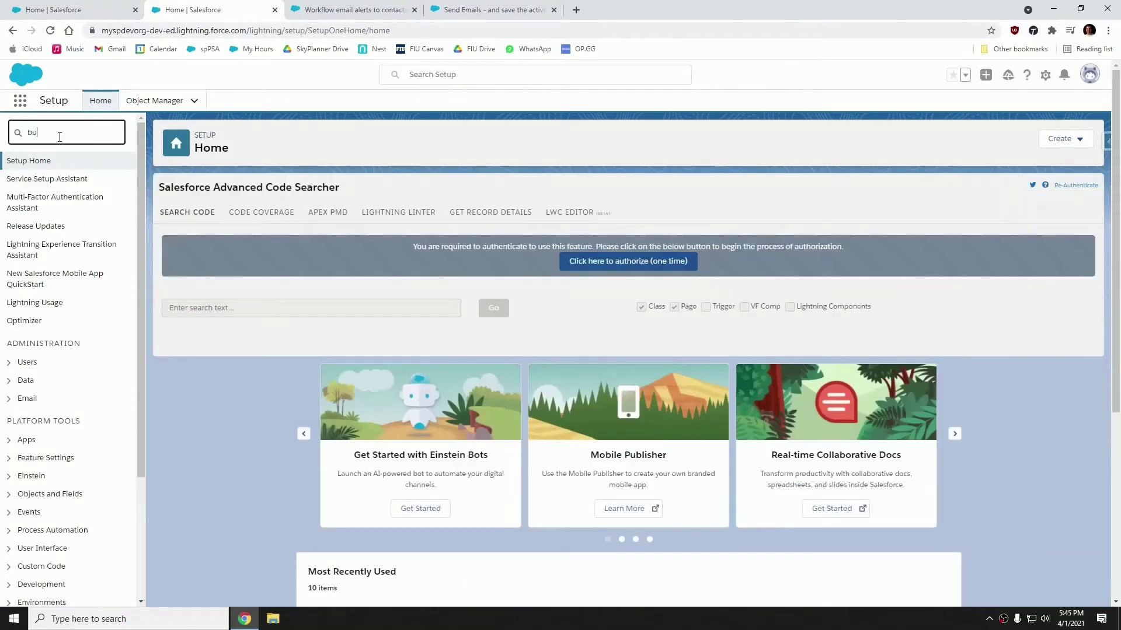
text(il)
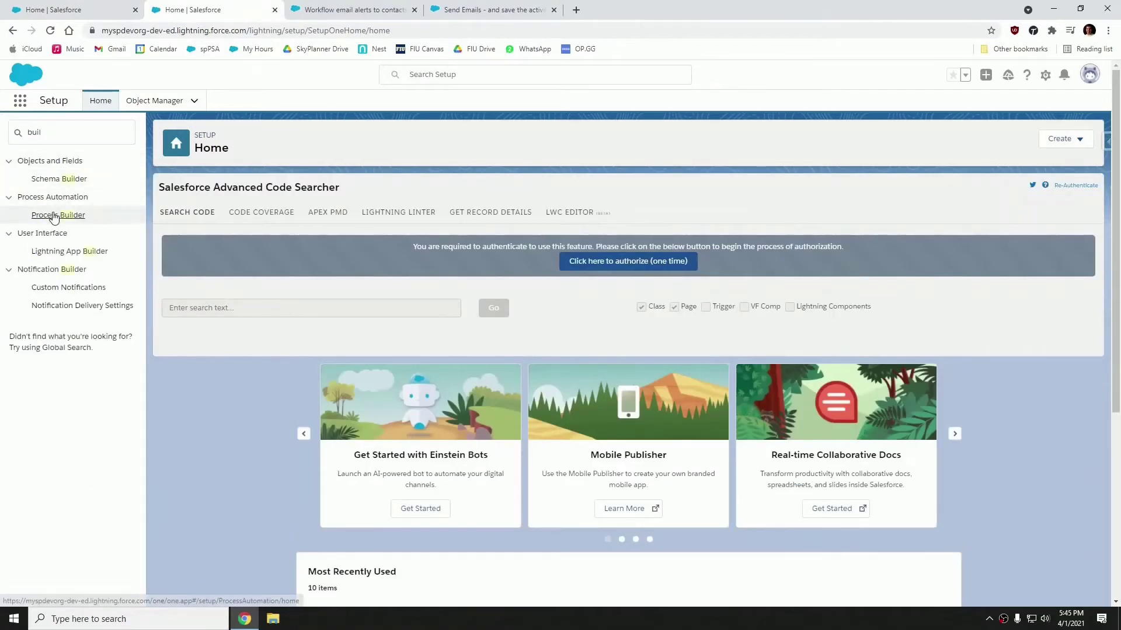
click(54, 216)
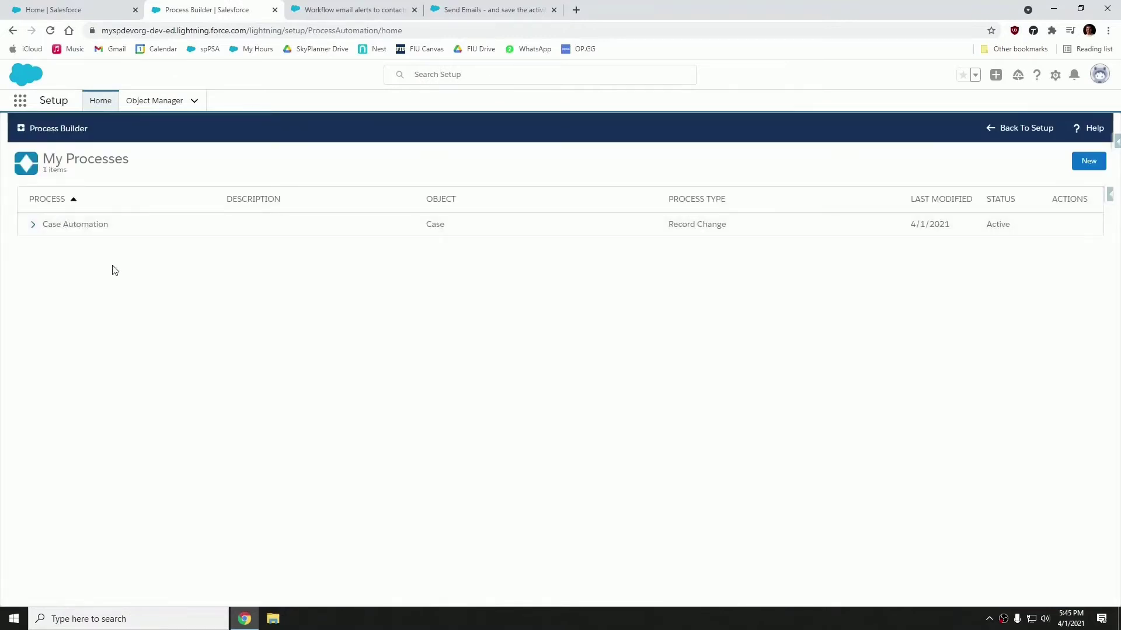
- Open Case Automation version 1 and check its ISNEW() New Case and Status-Closed Case Closed criteria
click(33, 225)
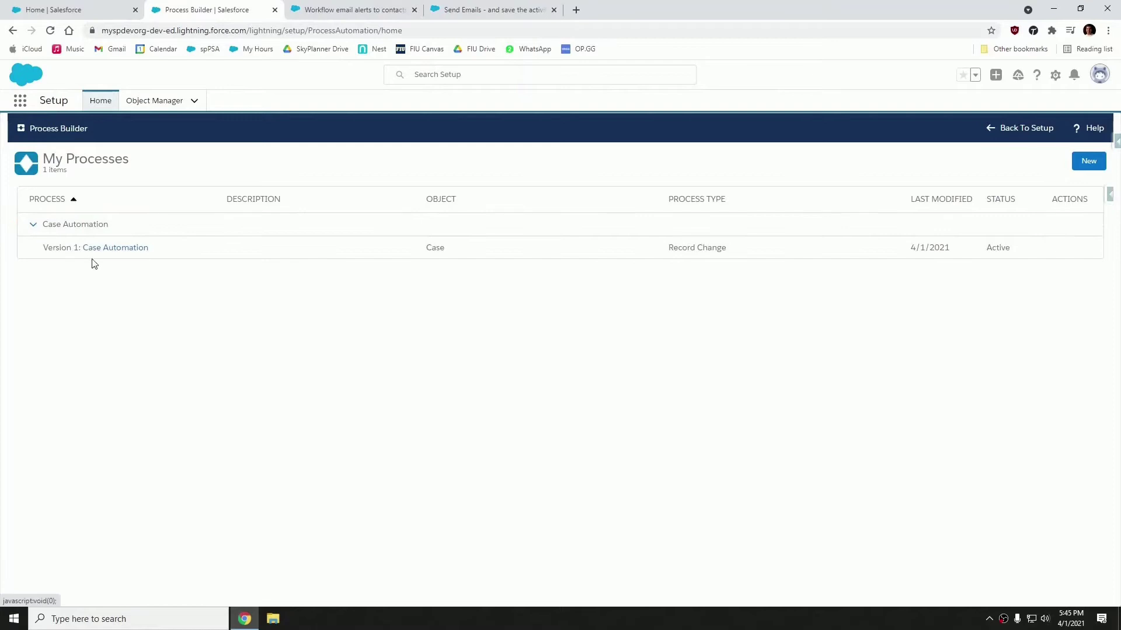
click(129, 254)
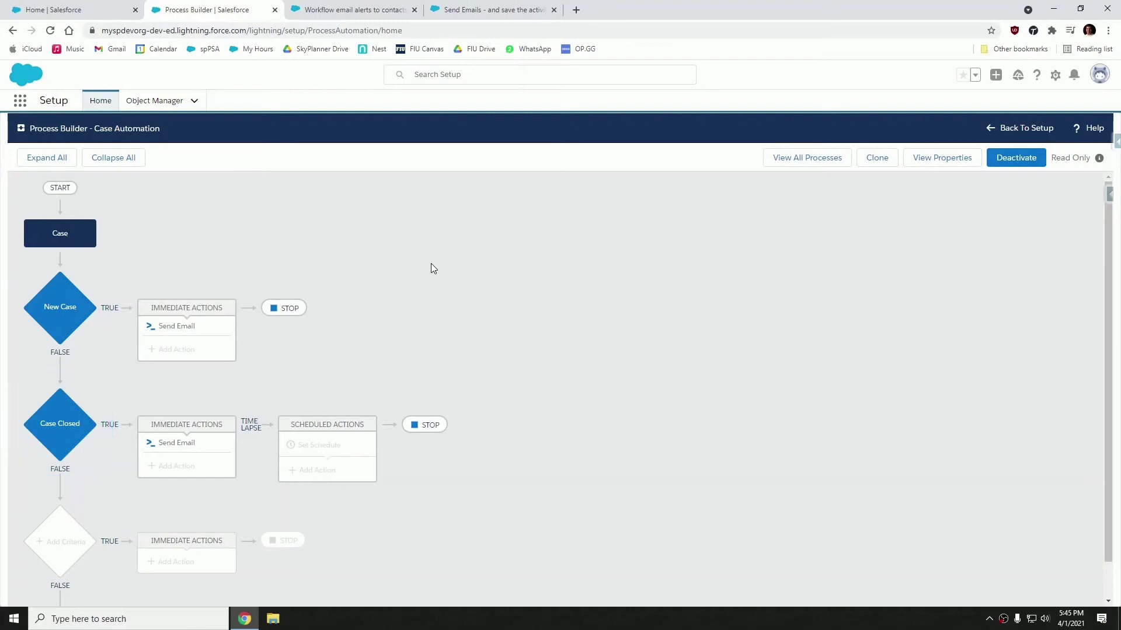
click(75, 307)
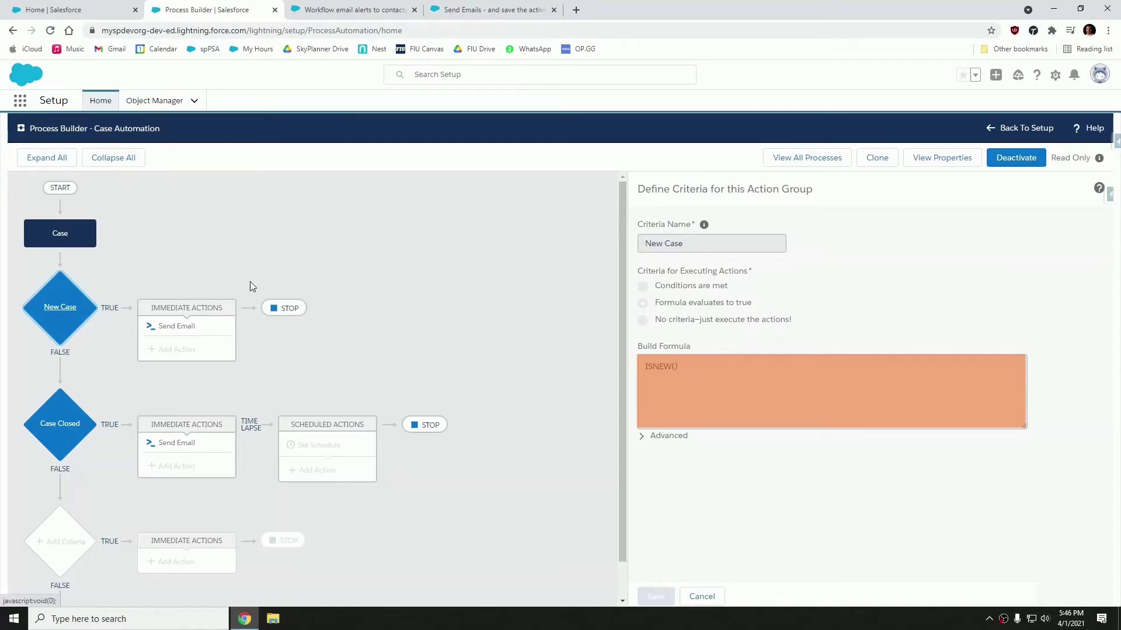
click(65, 429)
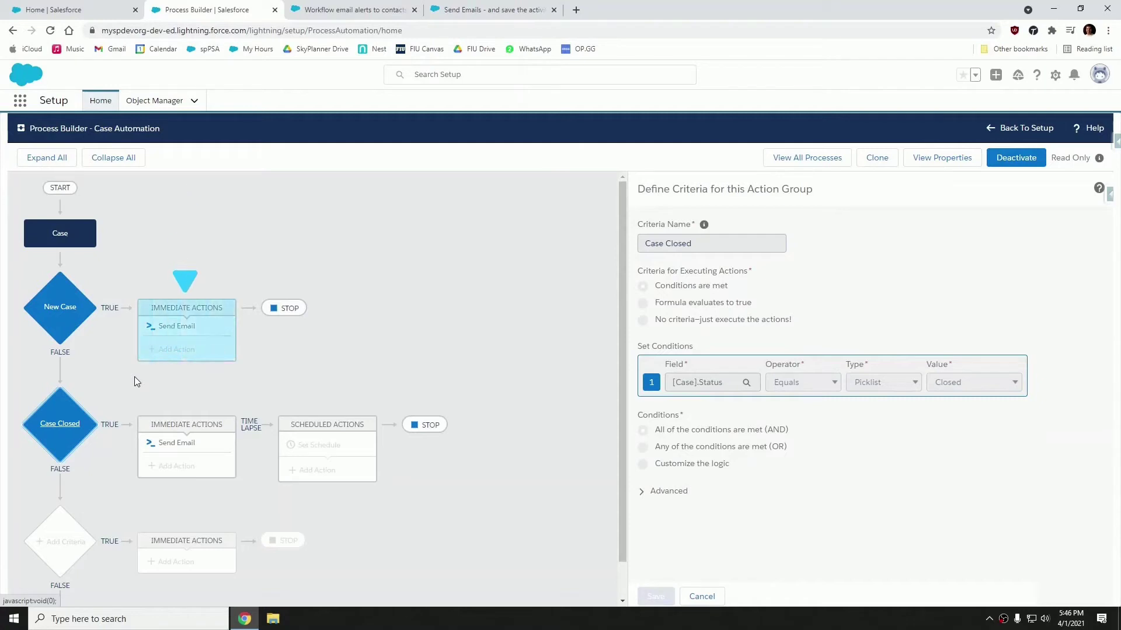
- Inspect the New Case Send Email Apex action passing [Case].Id, [Case].ContactId and template New_Case
click(175, 329)
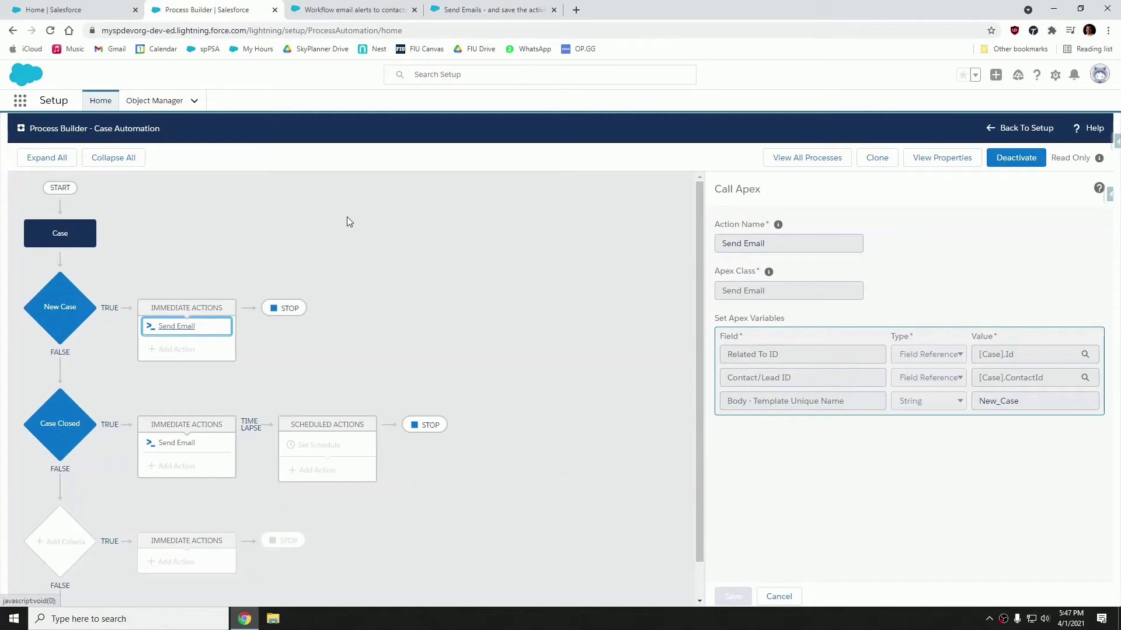
- Leave Process Builder, start a new case from the Cases list, and attach the contact
click(274, 9)
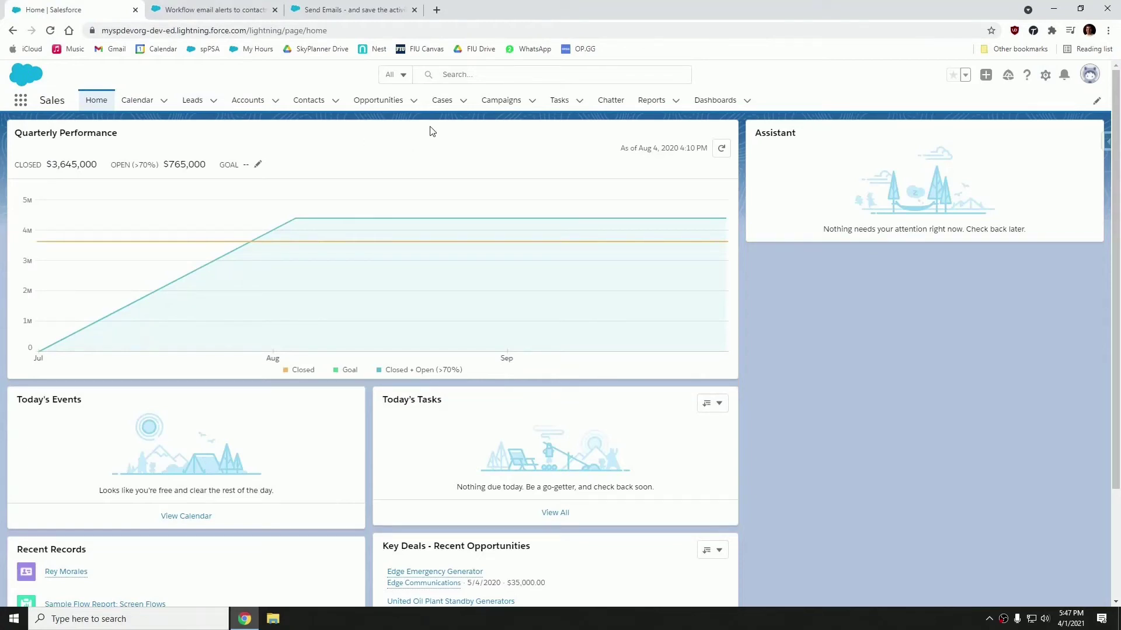
click(441, 104)
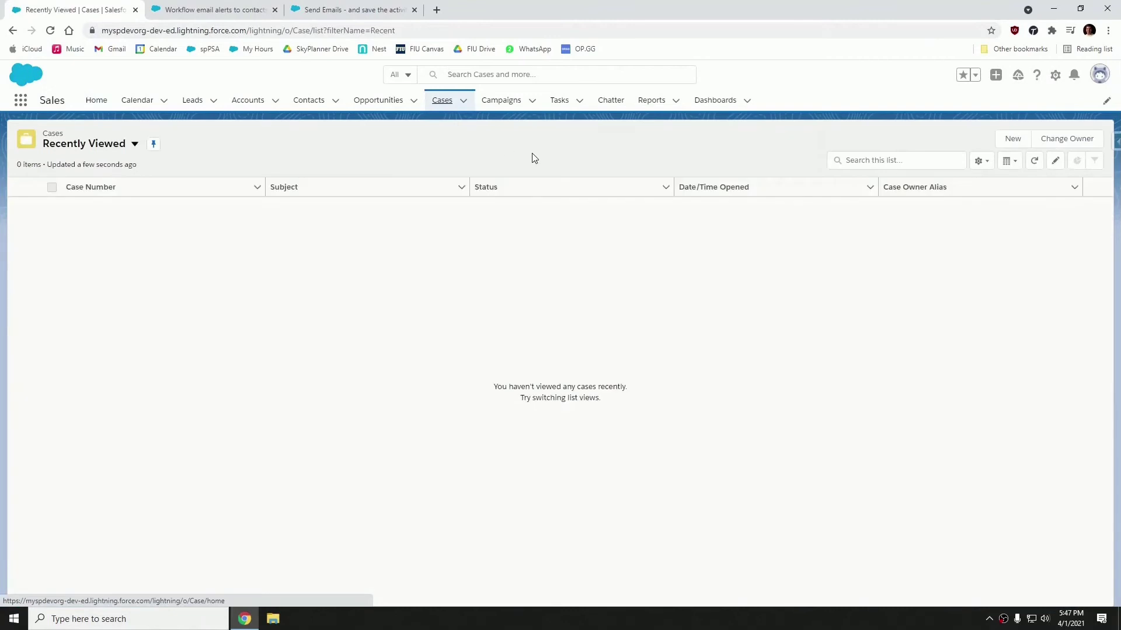
click(1014, 139)
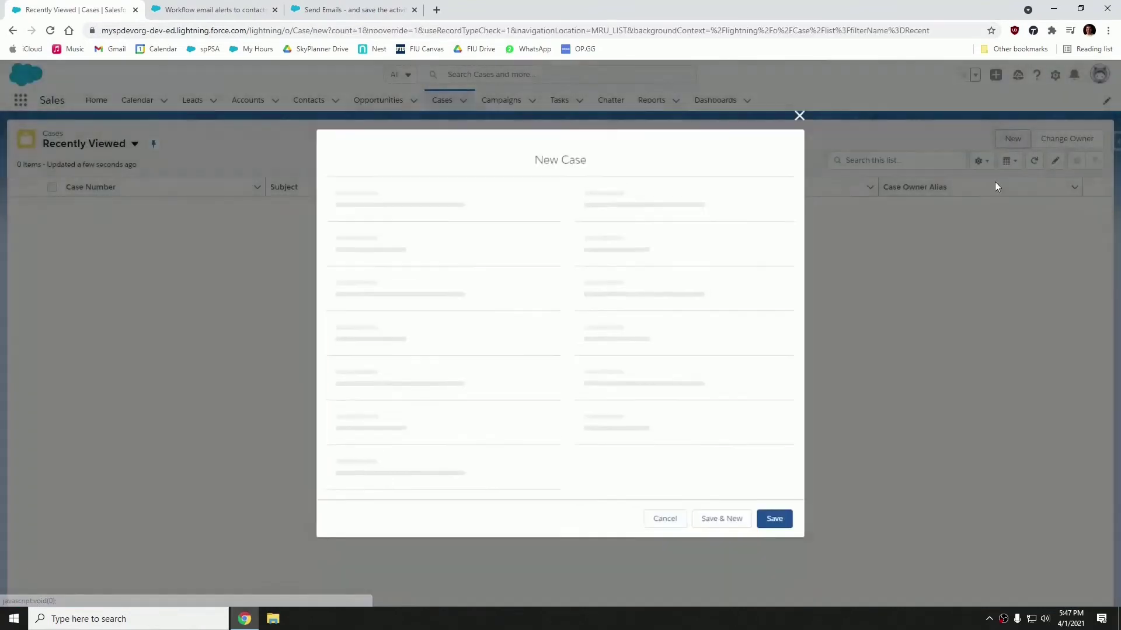
click(422, 268)
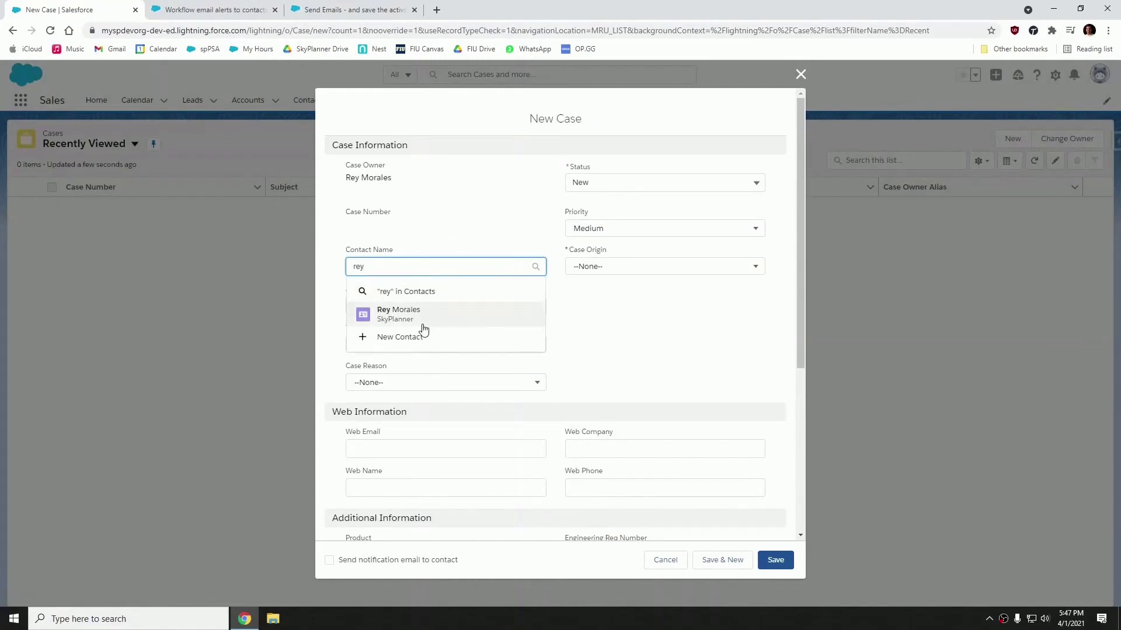
click(410, 318)
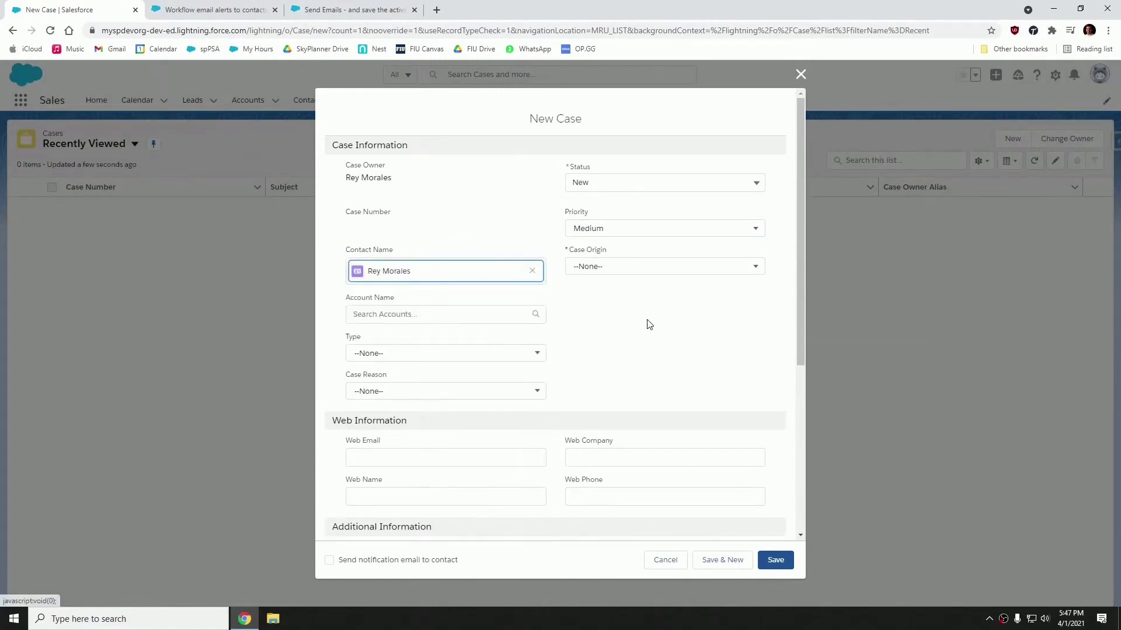
- Set Case Origin to Phone and enter subject 'My computer has stopped working'
click(600, 269)
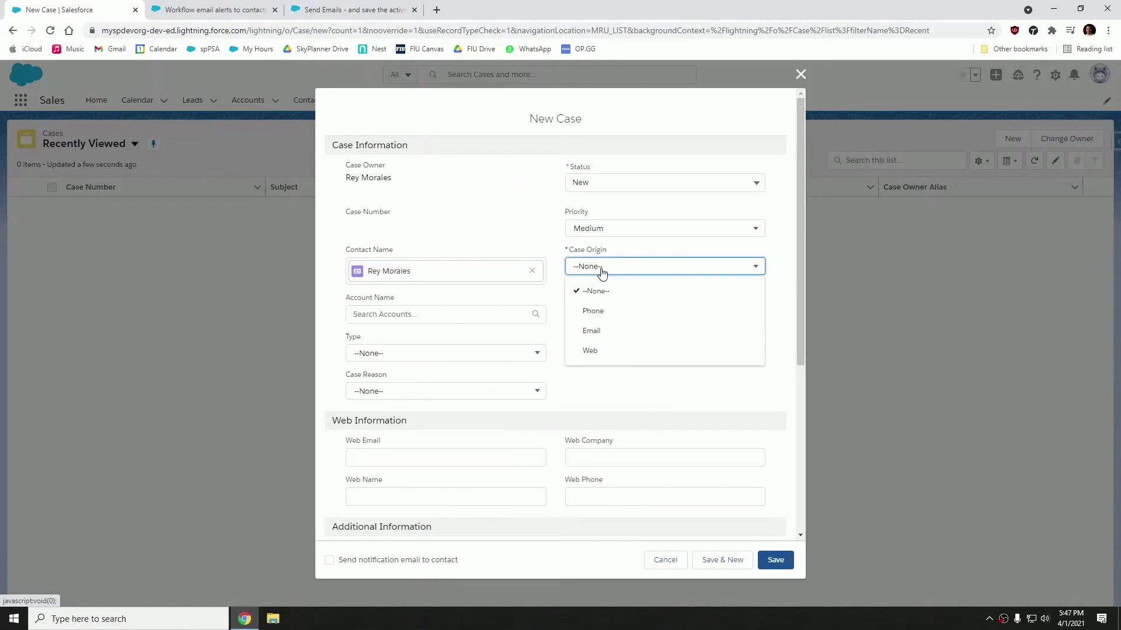
click(606, 314)
scroll(608, 350, down, 2)
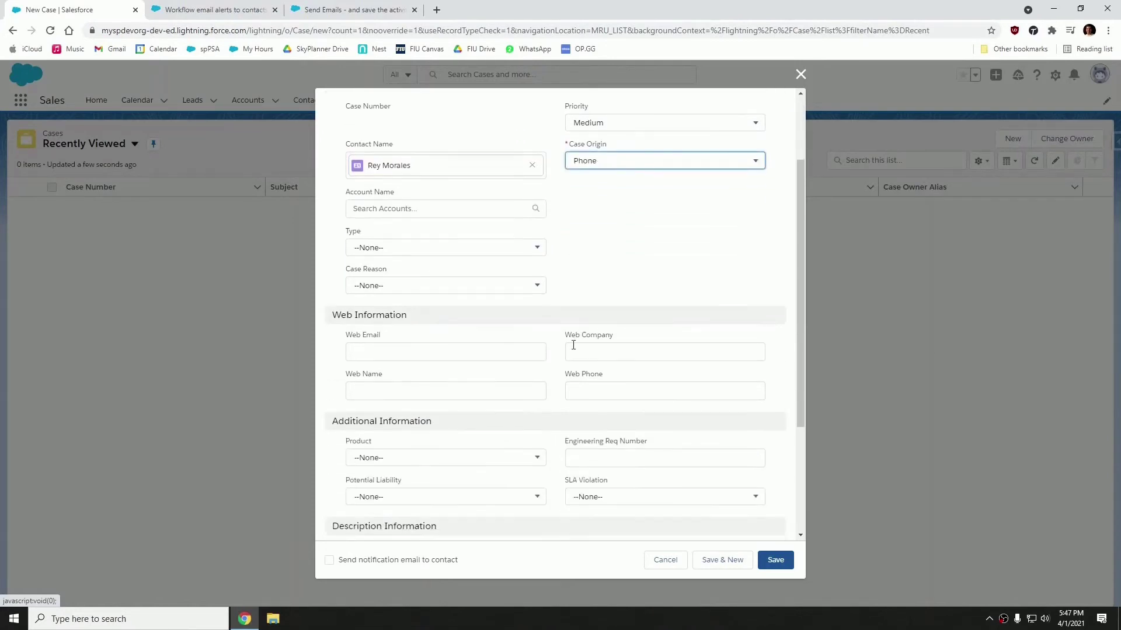
scroll(462, 457, down, 3)
click(401, 393)
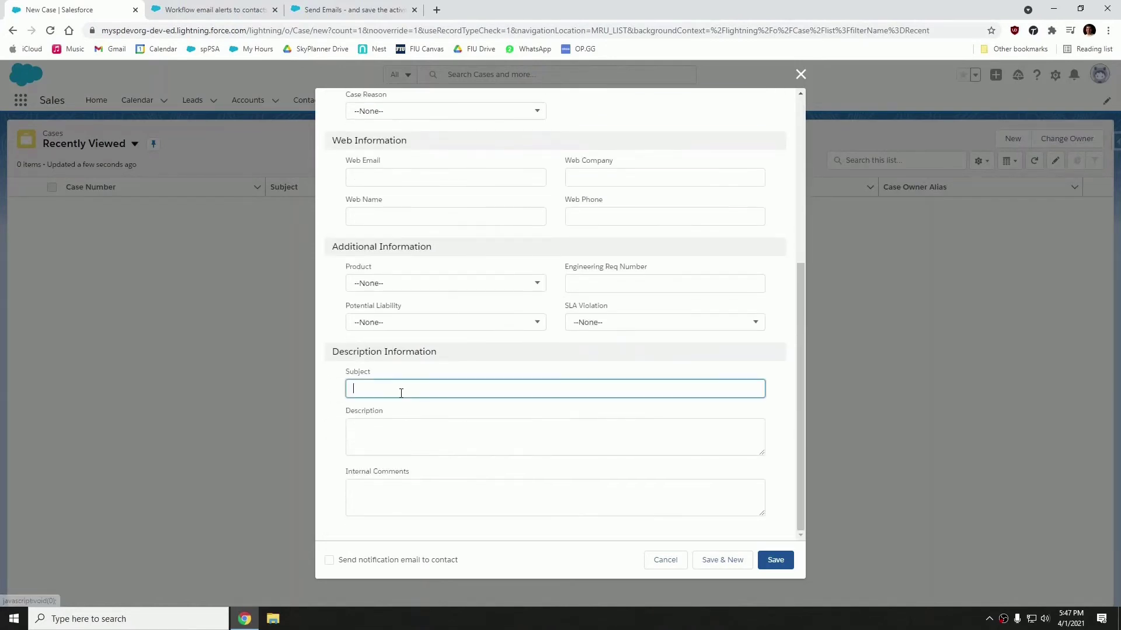
text(My )
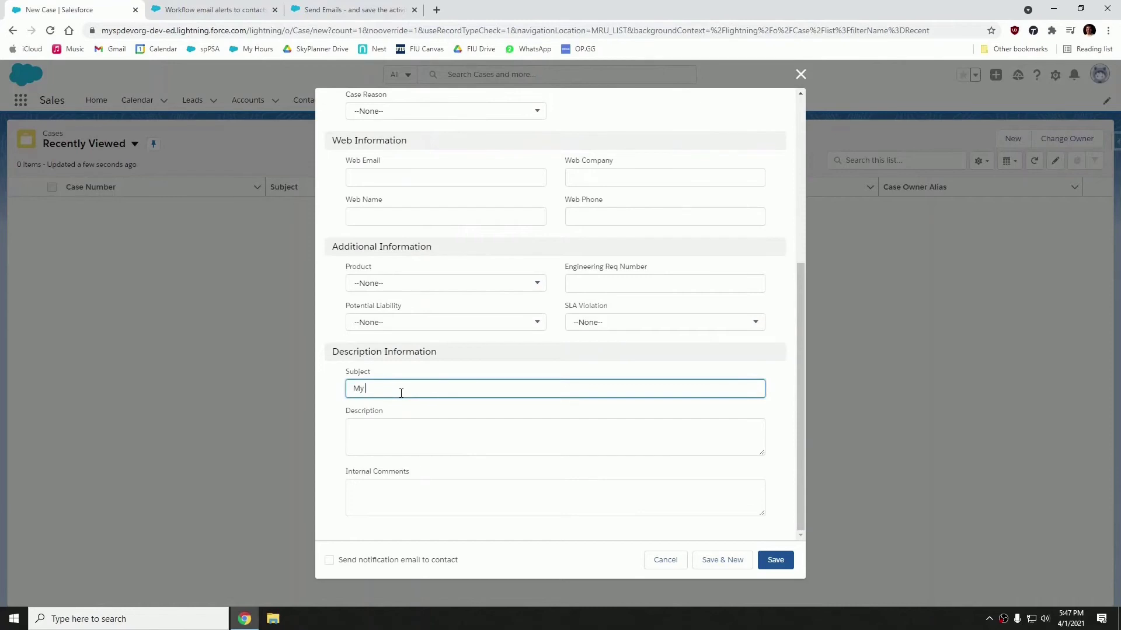
text(computer has stopped working!)
- Save the case and expand the logged 'Your case has been received.' email to read it
click(775, 561)
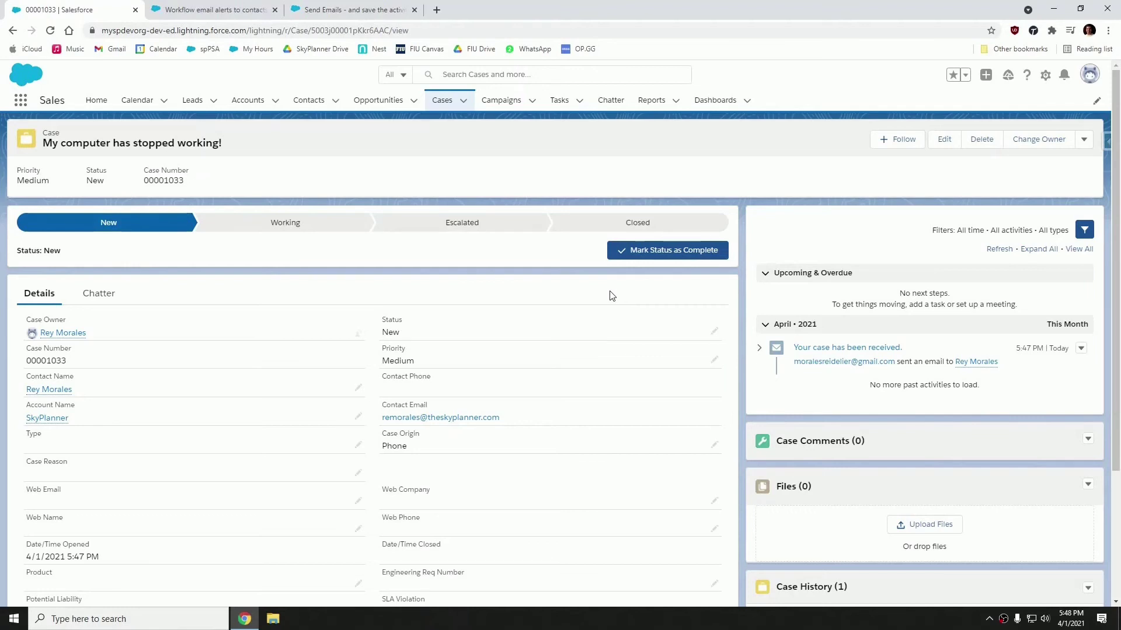
click(757, 349)
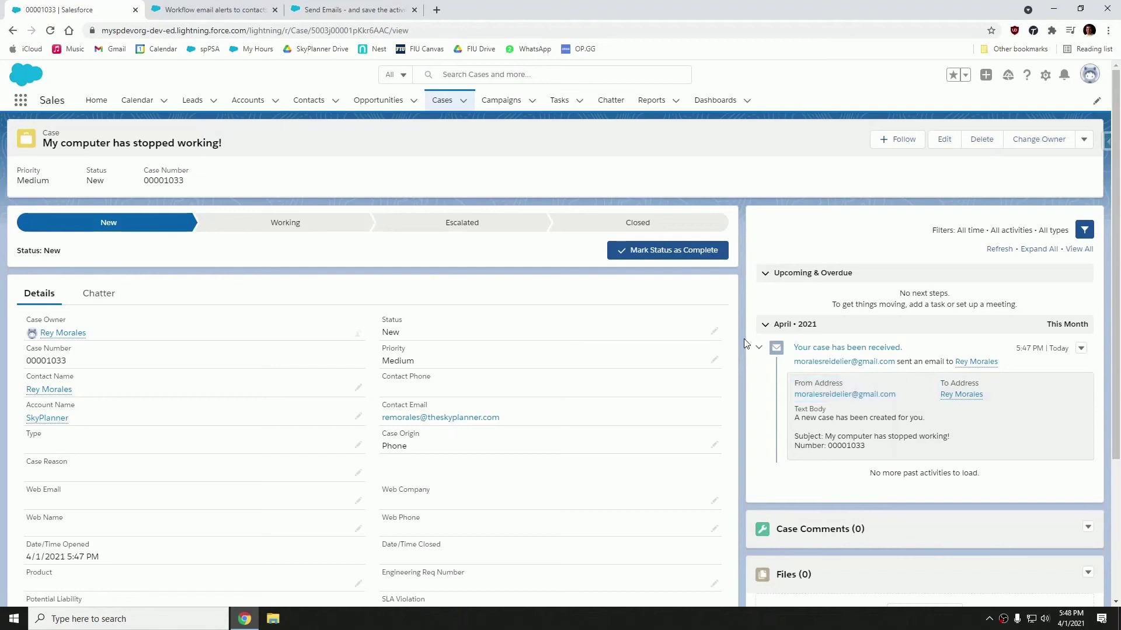
- Collapse the email and mark Closed as the case's current status
click(759, 348)
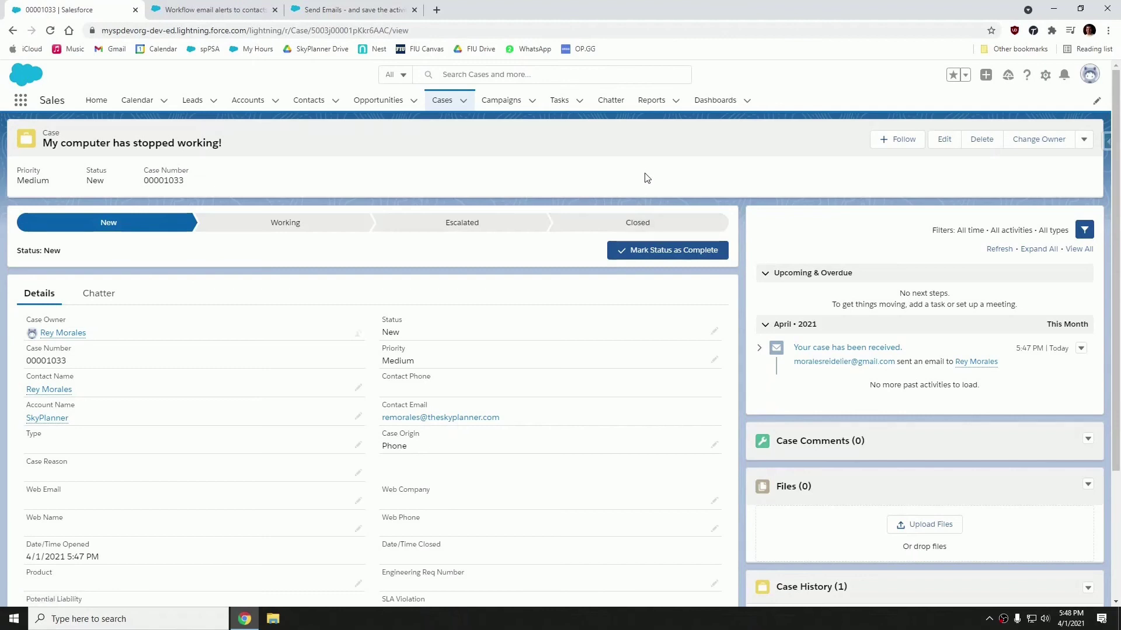
click(646, 225)
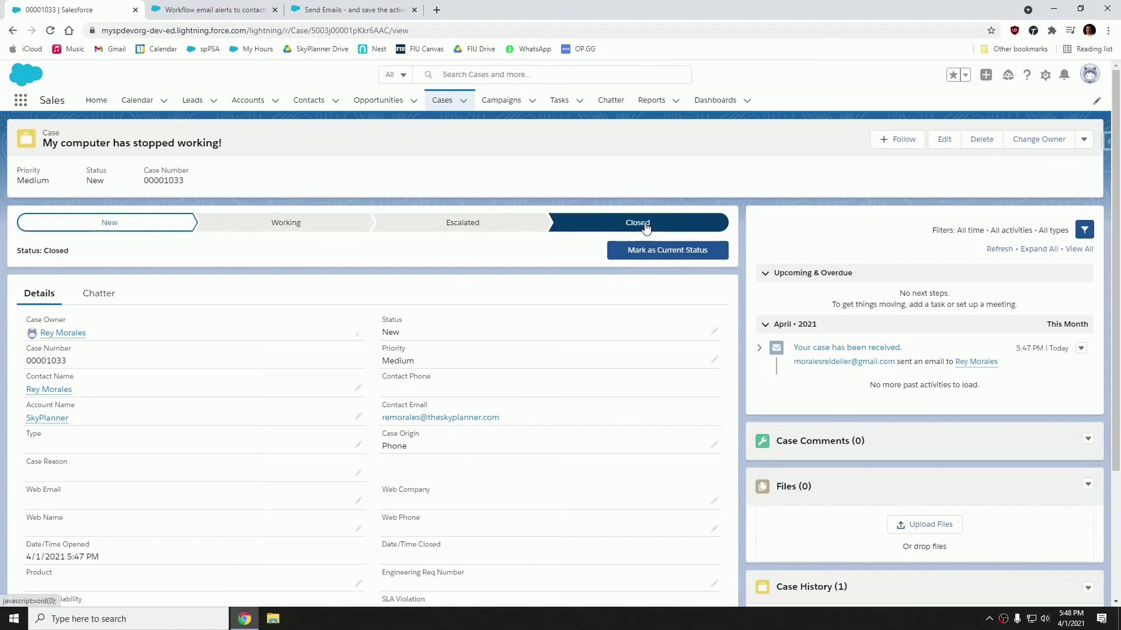
click(675, 252)
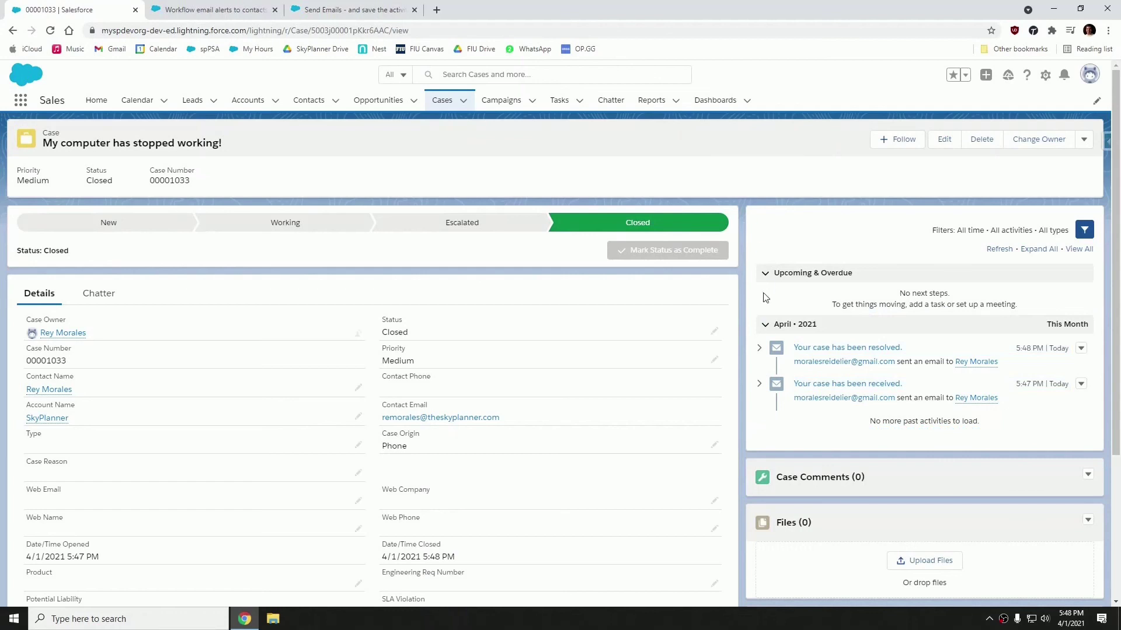
click(759, 350)
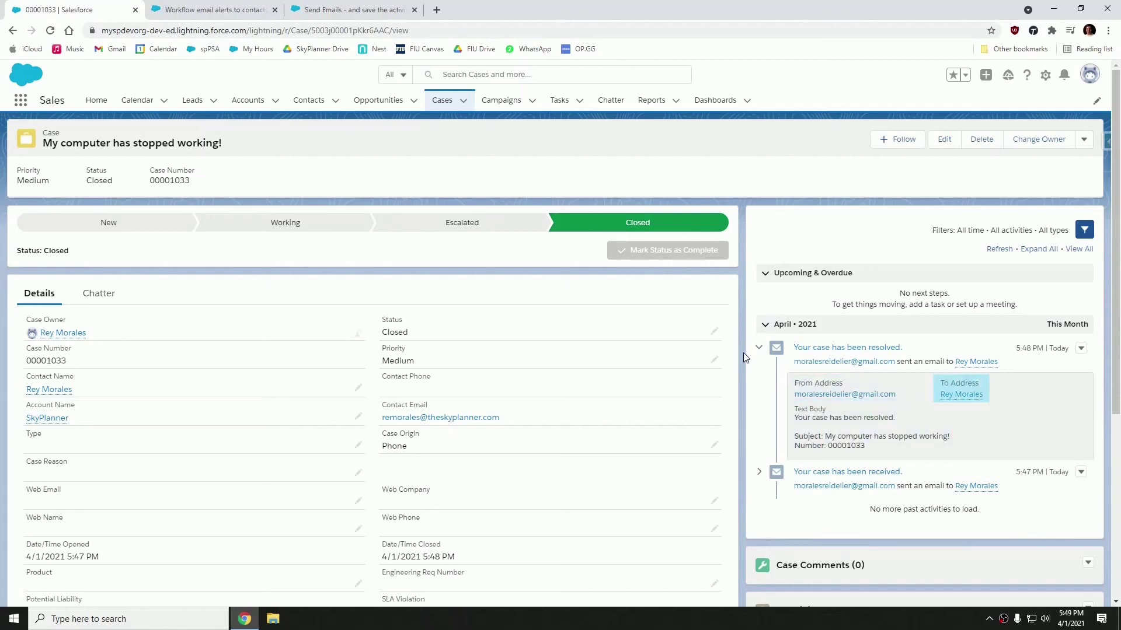
click(758, 349)
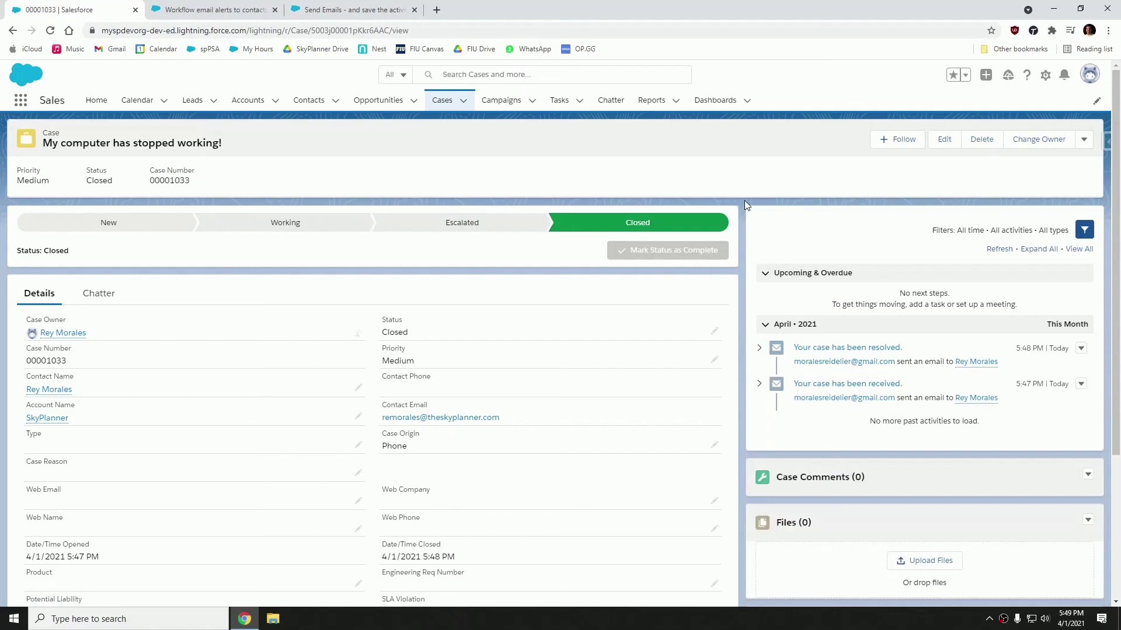